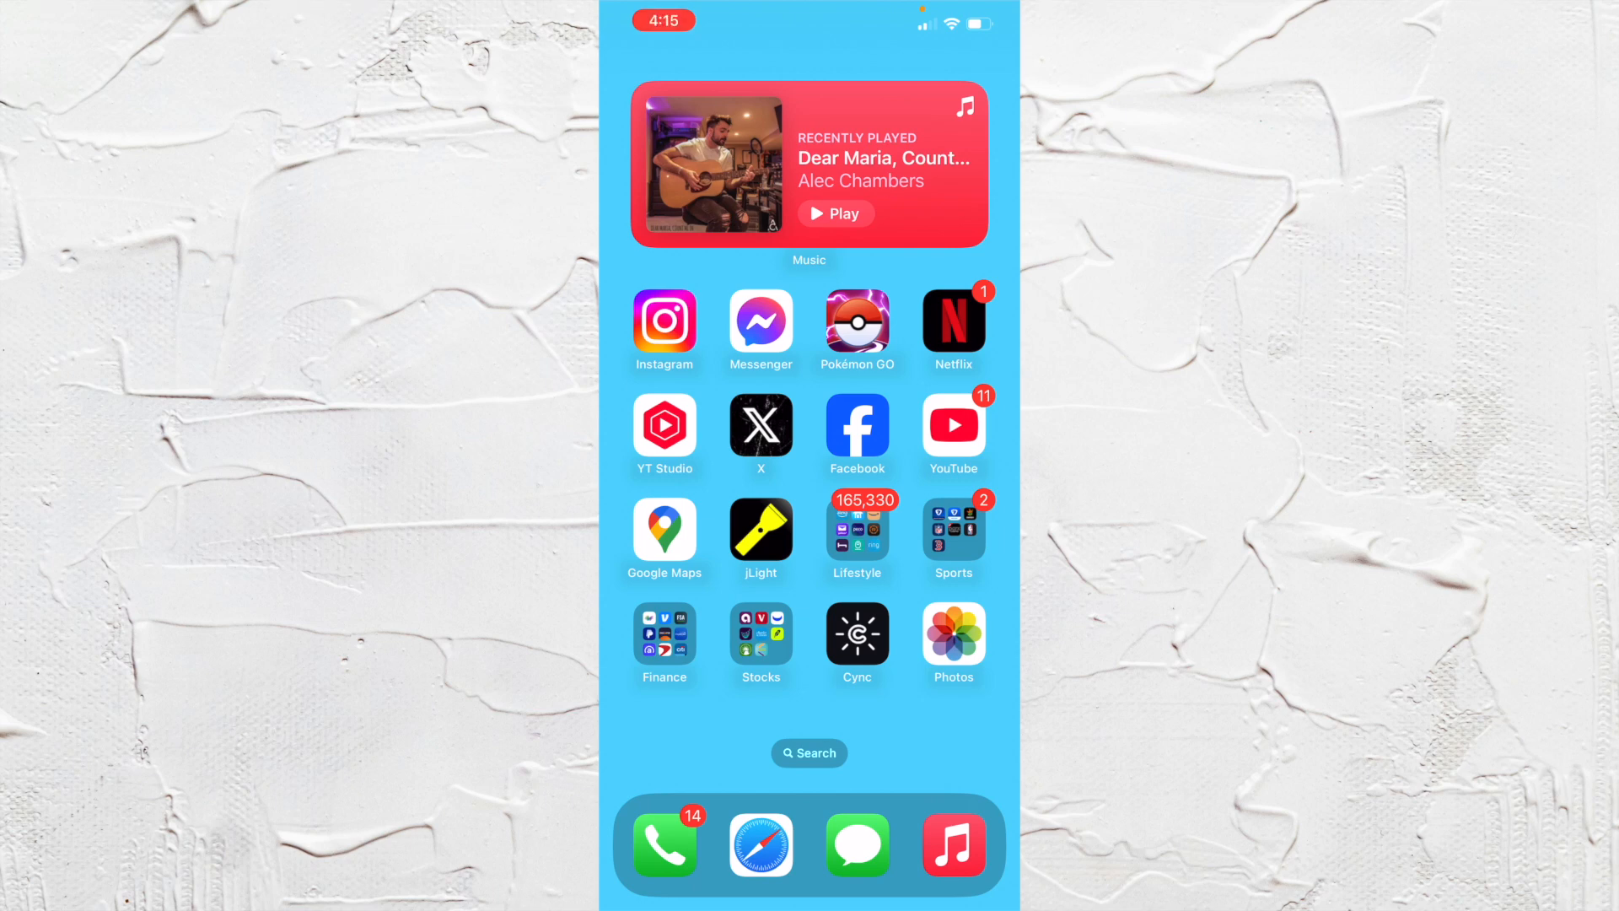
{"action": "scroll", "coordinate": [810, 165], "scroll_direction": "up", "scroll_amount": 1}
{"action": "scroll", "coordinate": [810, 164], "scroll_direction": "up", "scroll_amount": 1}
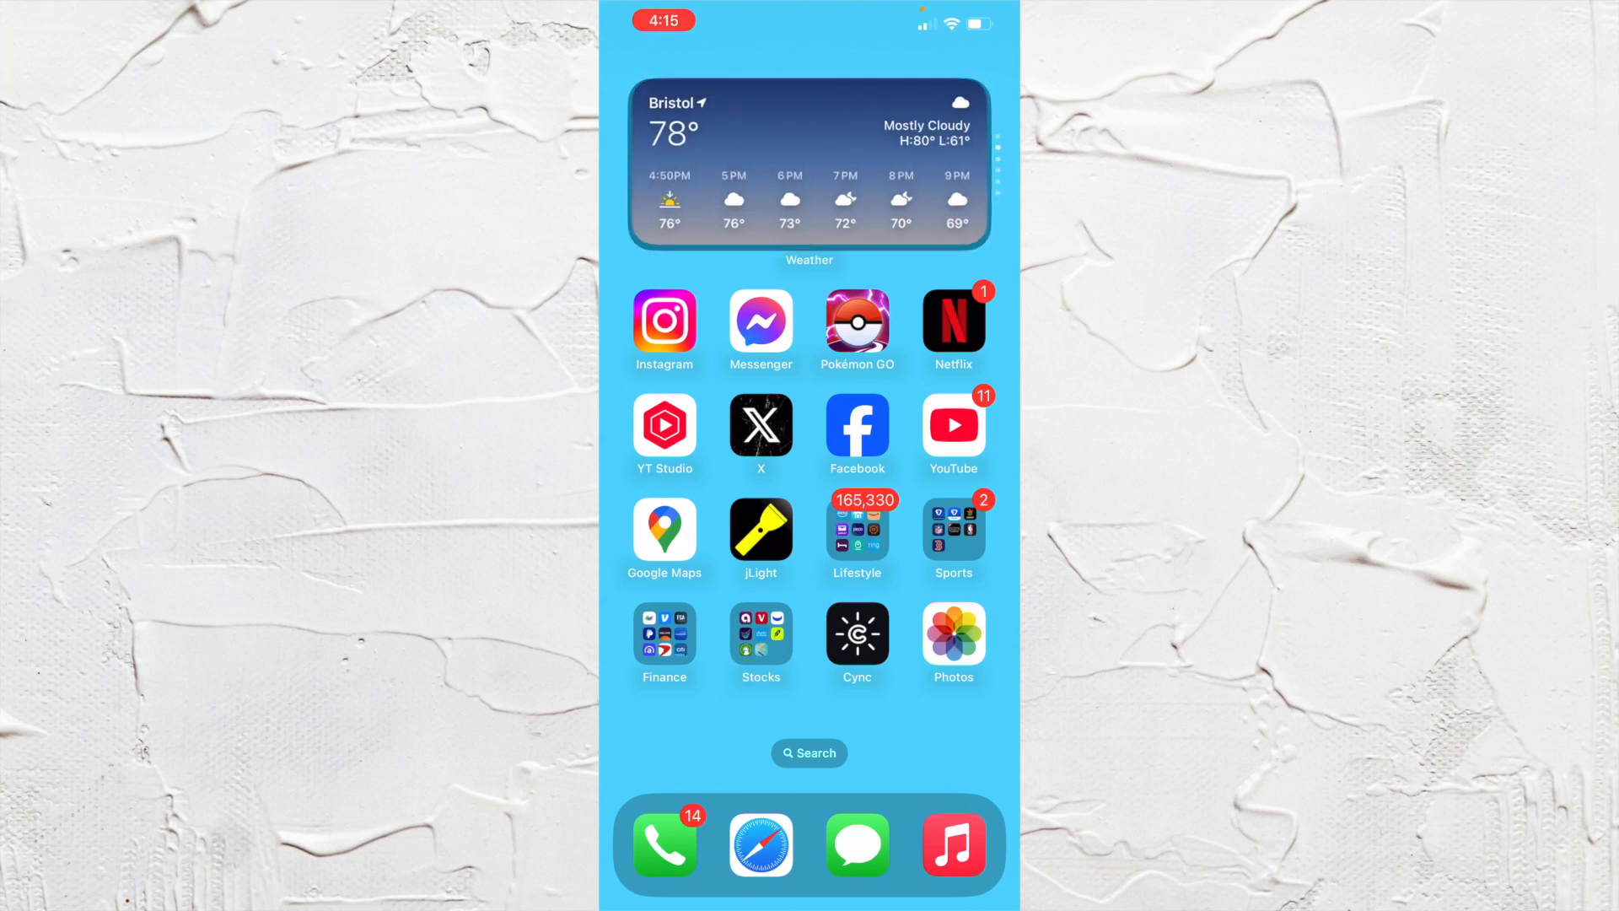
{"action": "scroll", "coordinate": [809, 457], "scroll_direction": "right", "scroll_amount": 1}
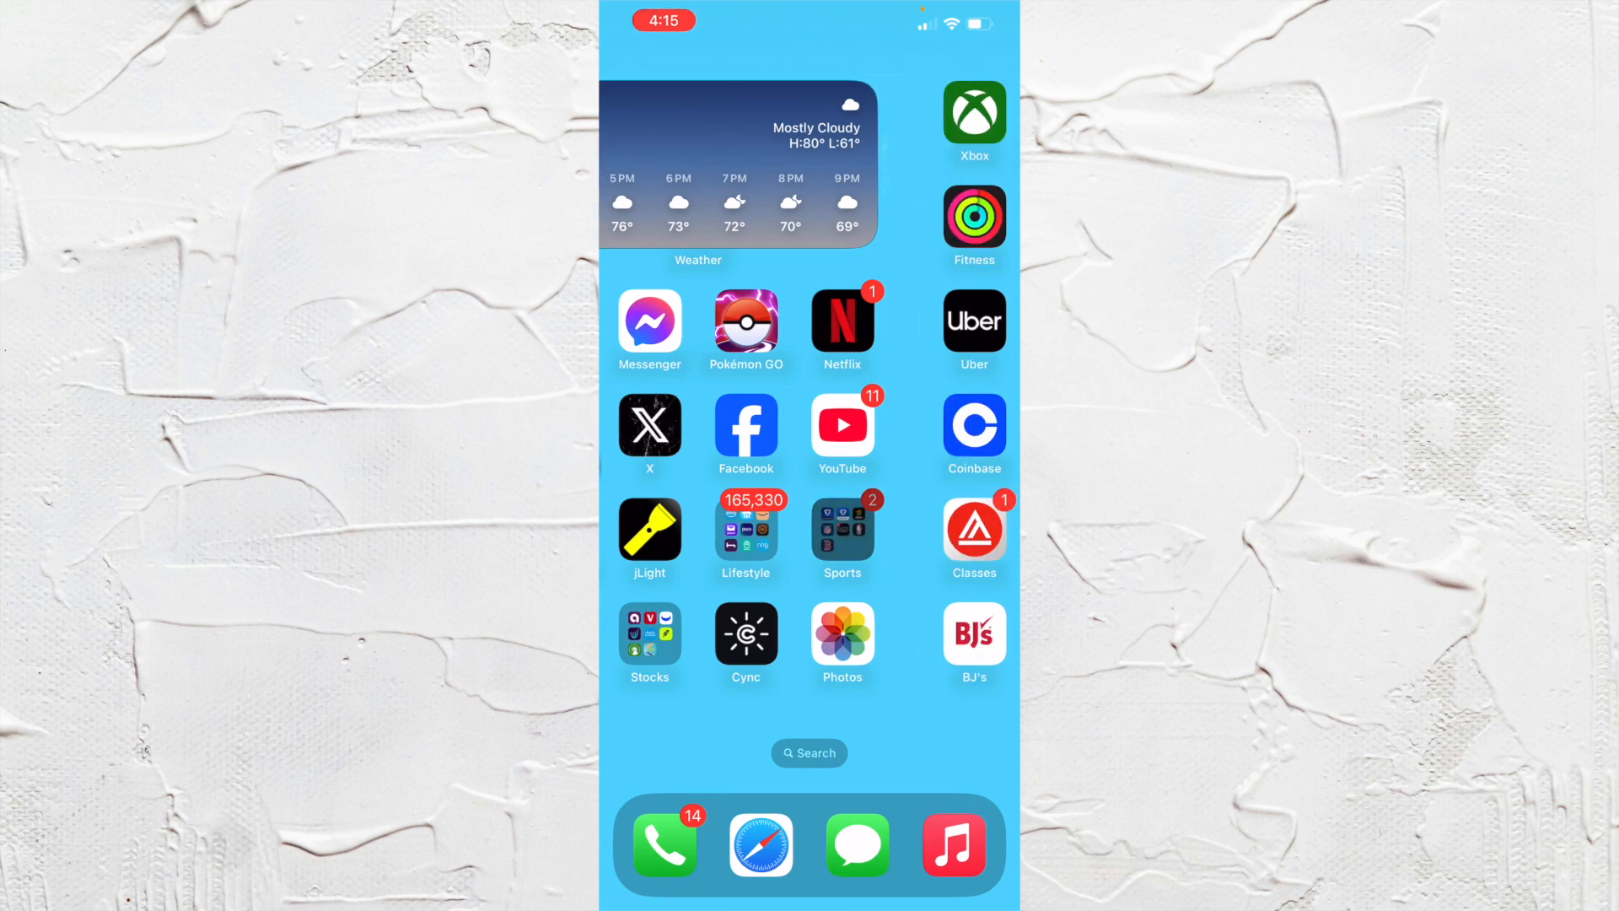
{"action": "scroll", "coordinate": [810, 456], "scroll_direction": "right", "scroll_amount": 1}
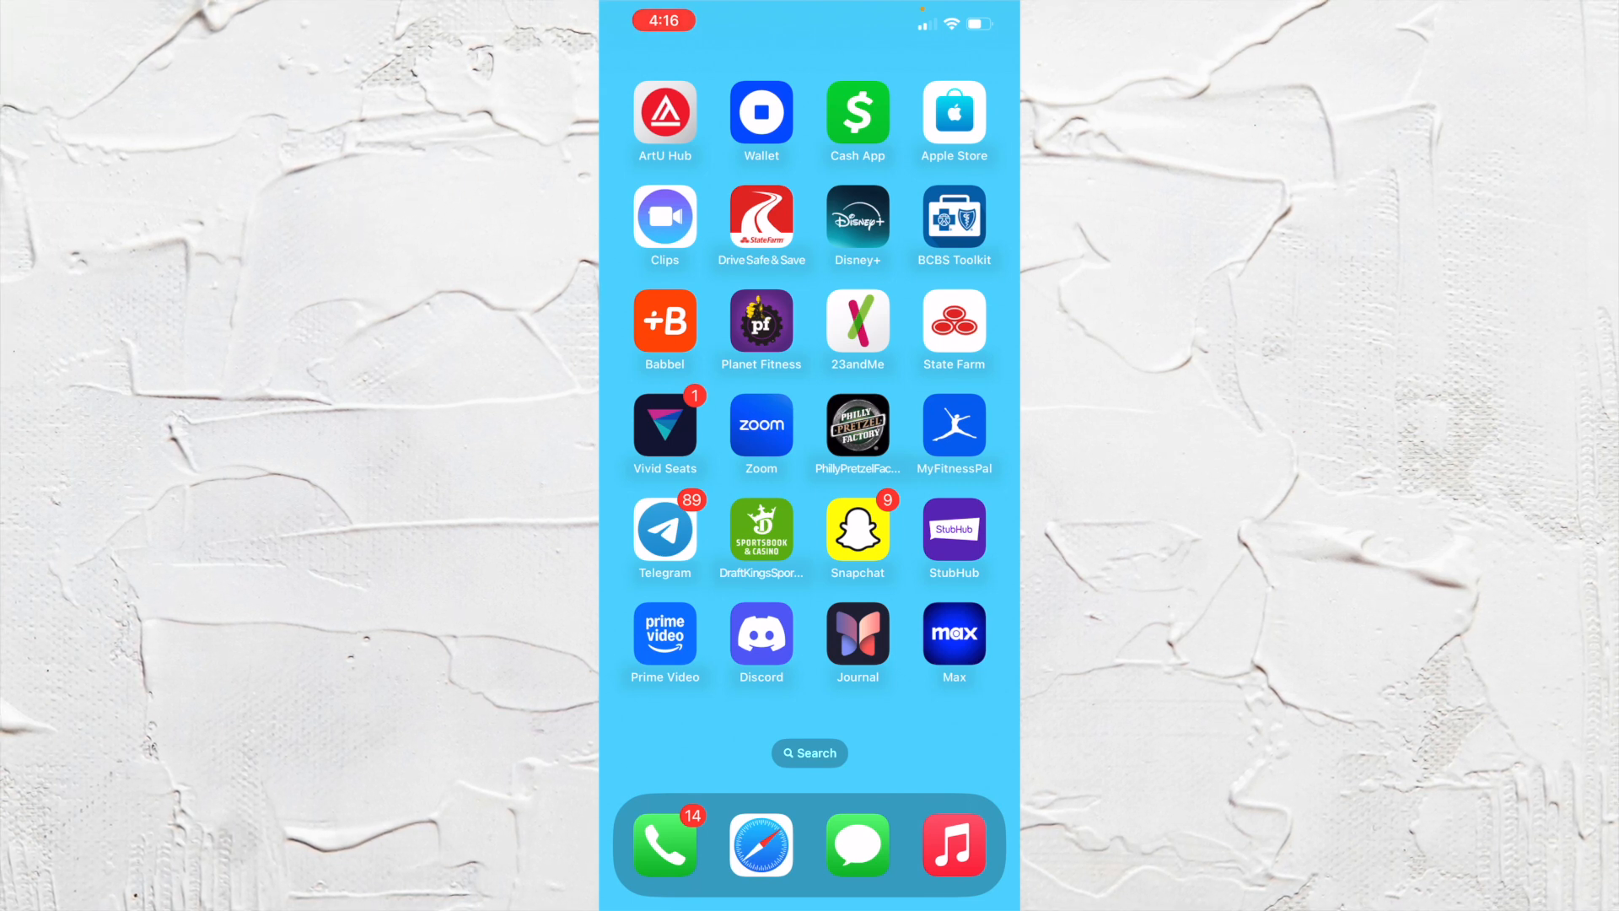
Launch Disney+ and go to the profile and settings page
{"action": "left_click", "coordinate": [858, 216]}
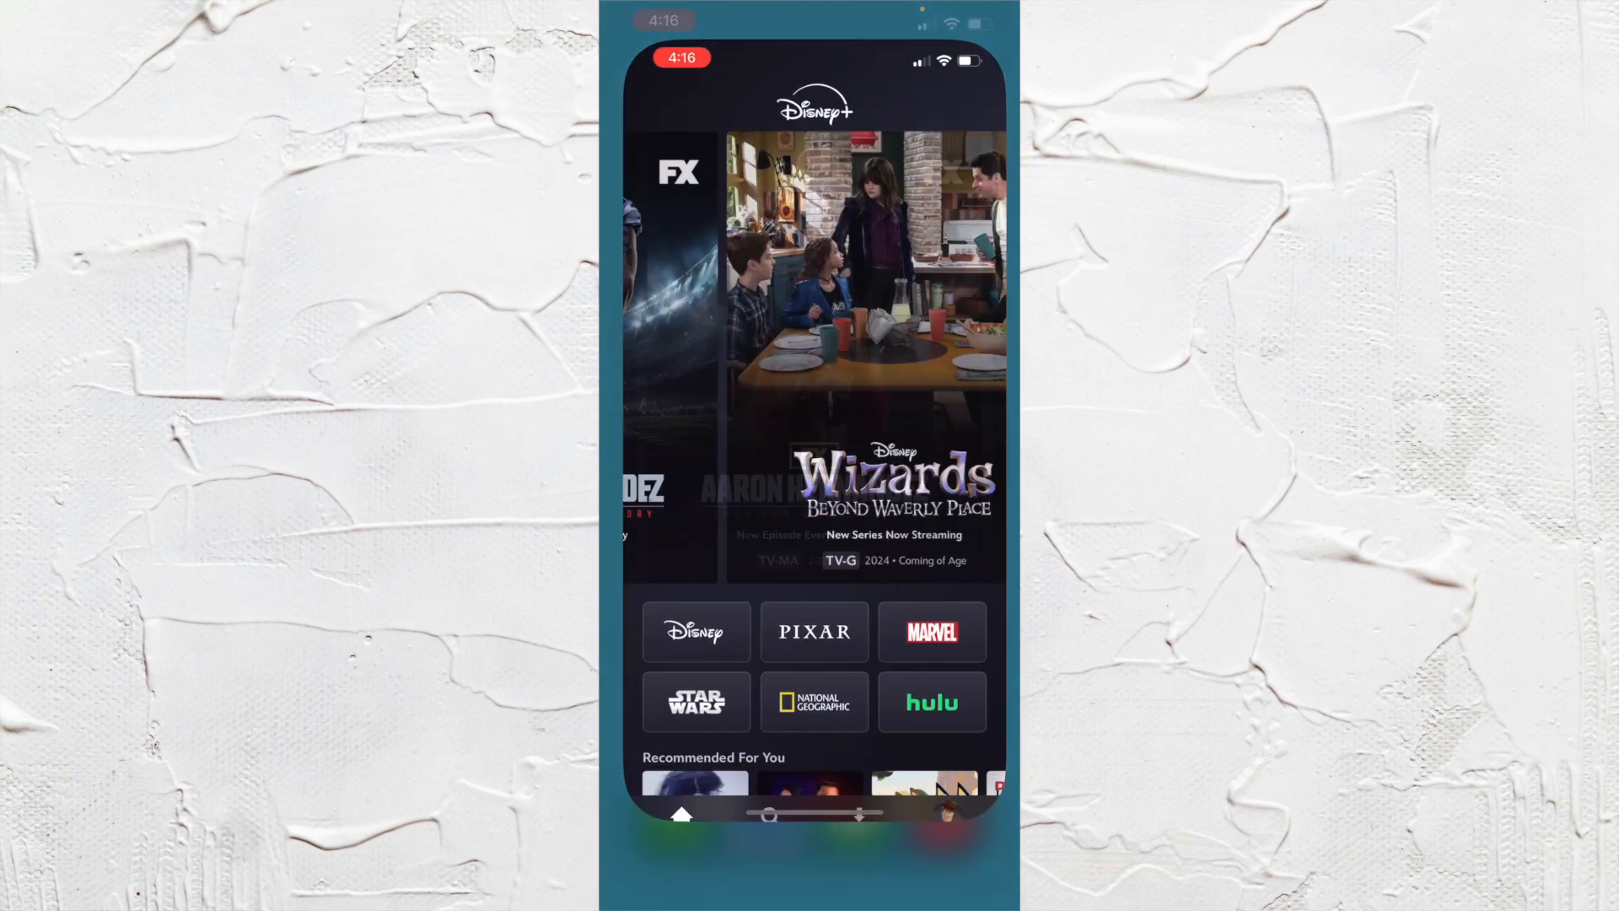
{"action": "scroll", "coordinate": [810, 507], "scroll_direction": "down", "scroll_amount": 3}
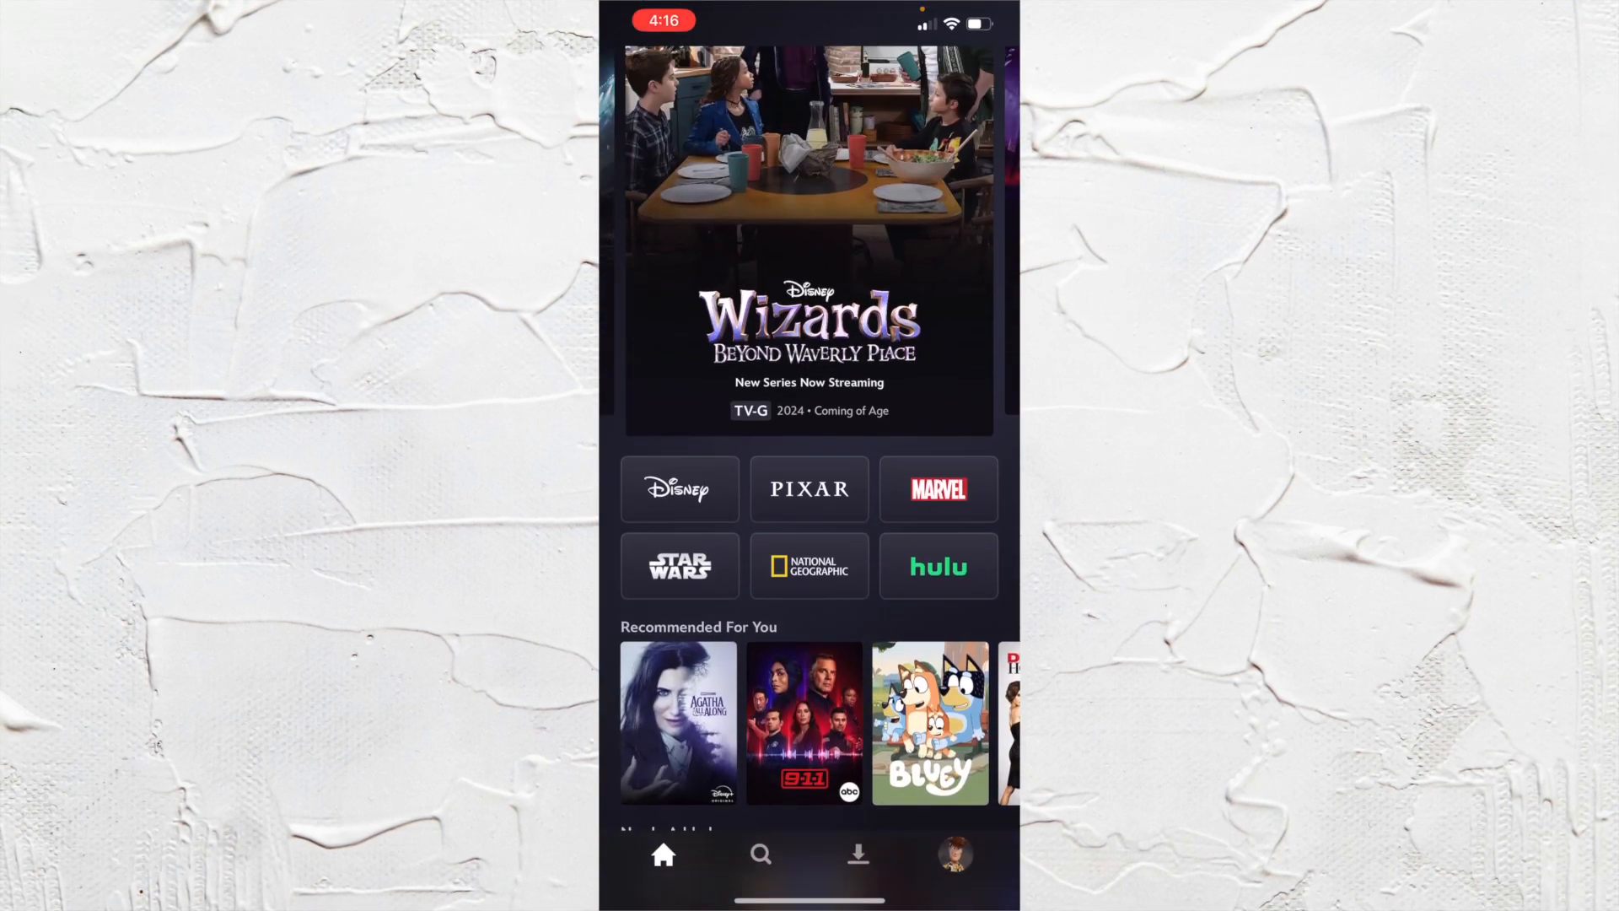
{"action": "scroll", "coordinate": [811, 506], "scroll_direction": "up", "scroll_amount": 3}
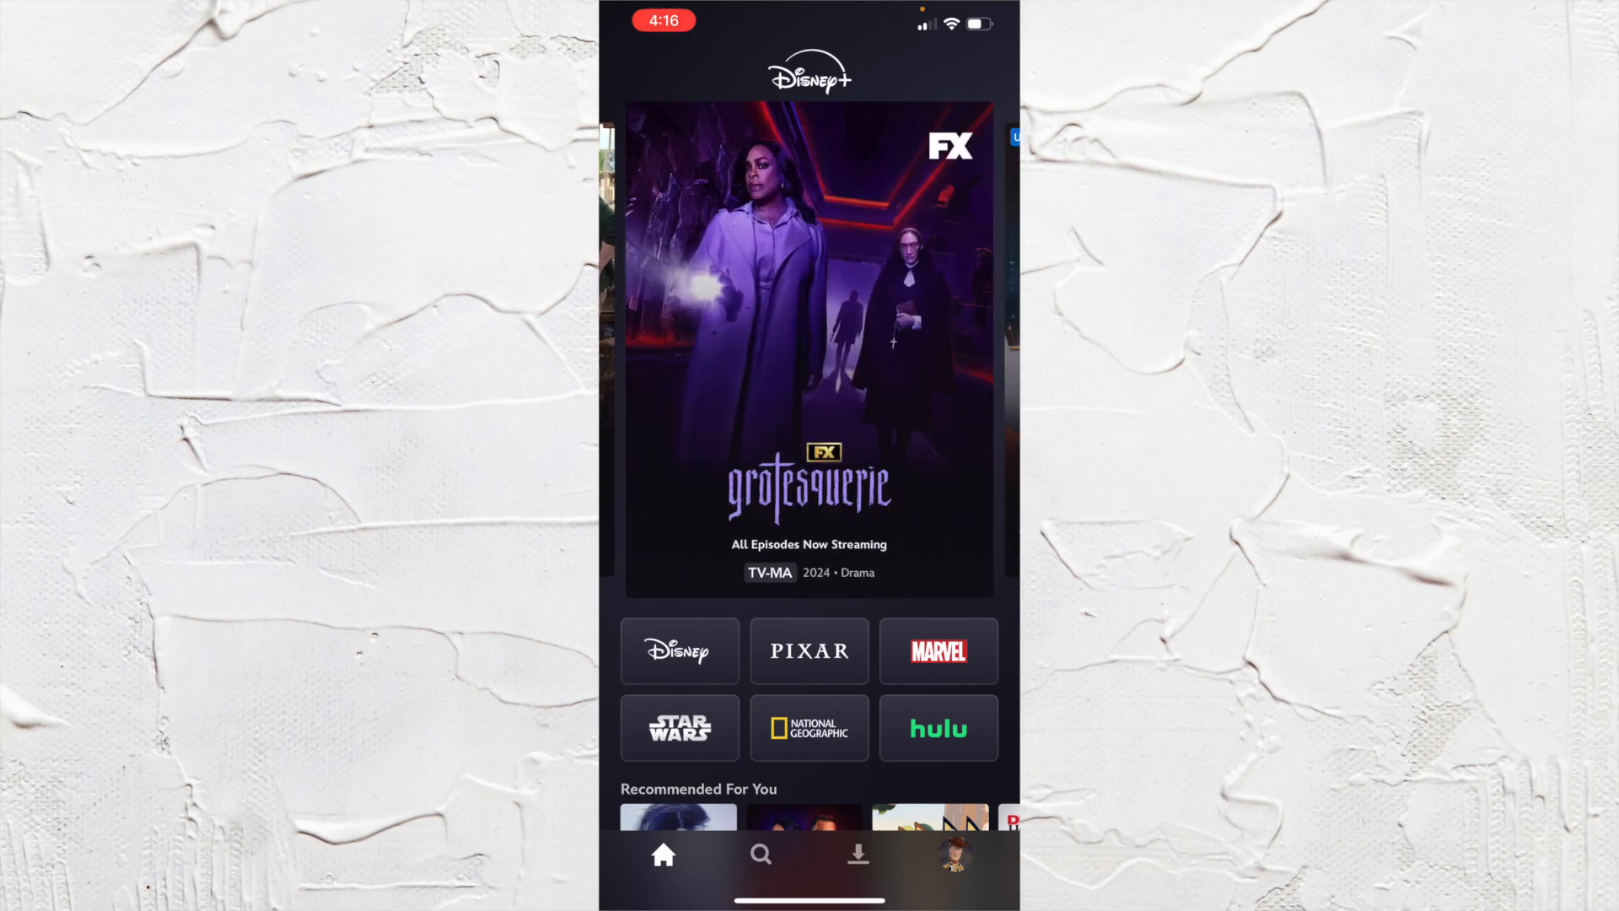
{"action": "left_click", "coordinate": [955, 853]}
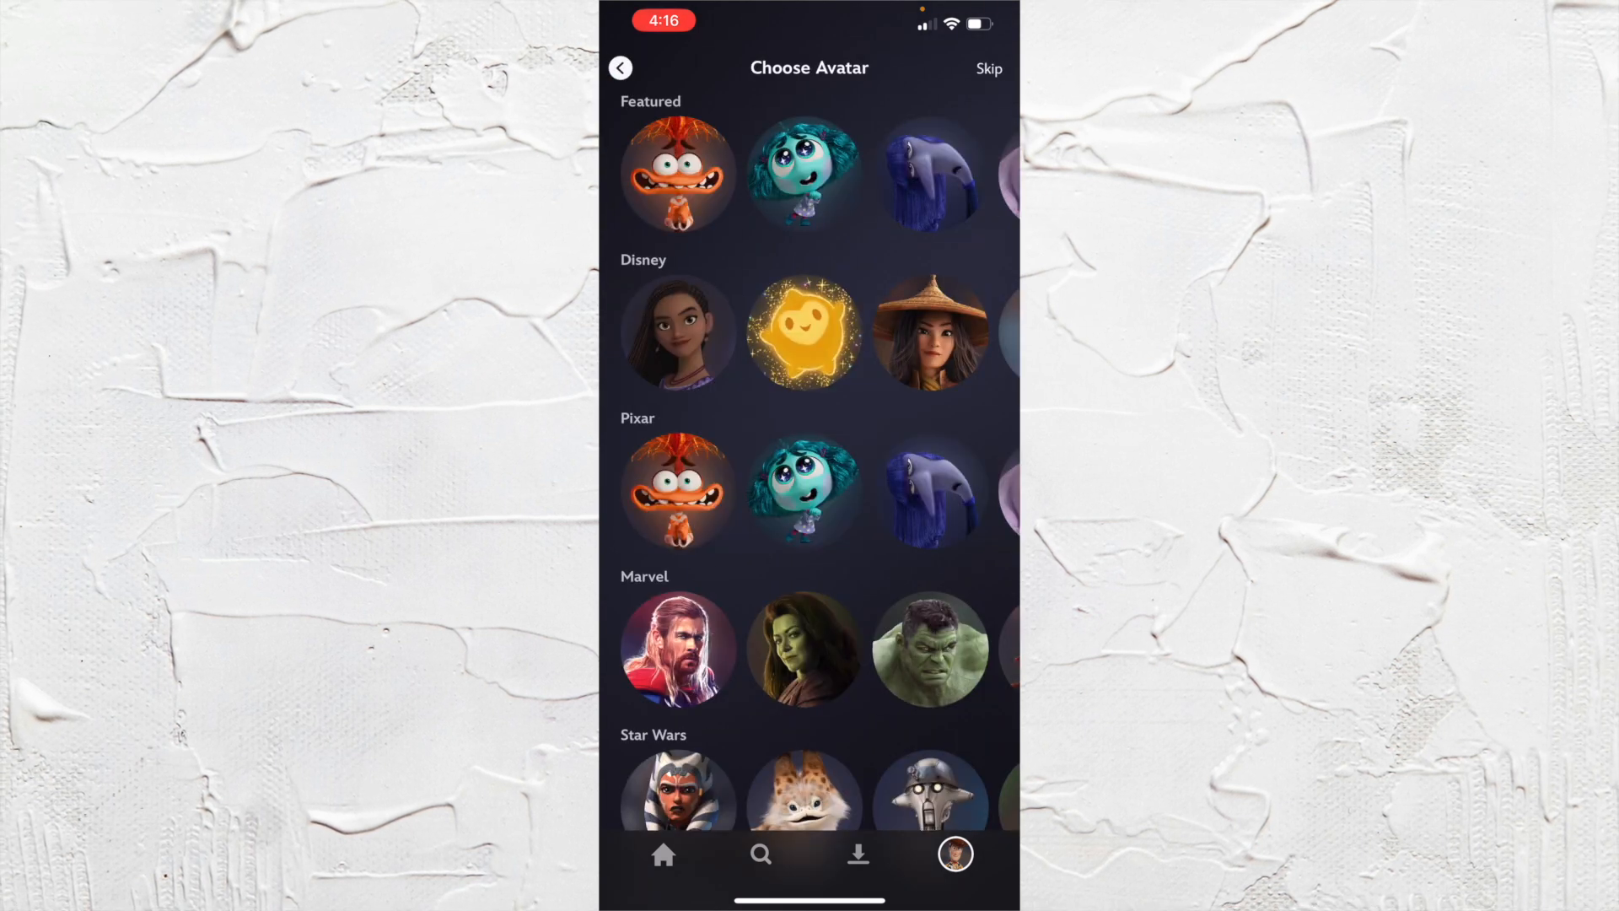
{"action": "scroll", "coordinate": [810, 506], "scroll_direction": "down", "scroll_amount": 3}
{"action": "scroll", "coordinate": [809, 446], "scroll_direction": "right", "scroll_amount": 2}
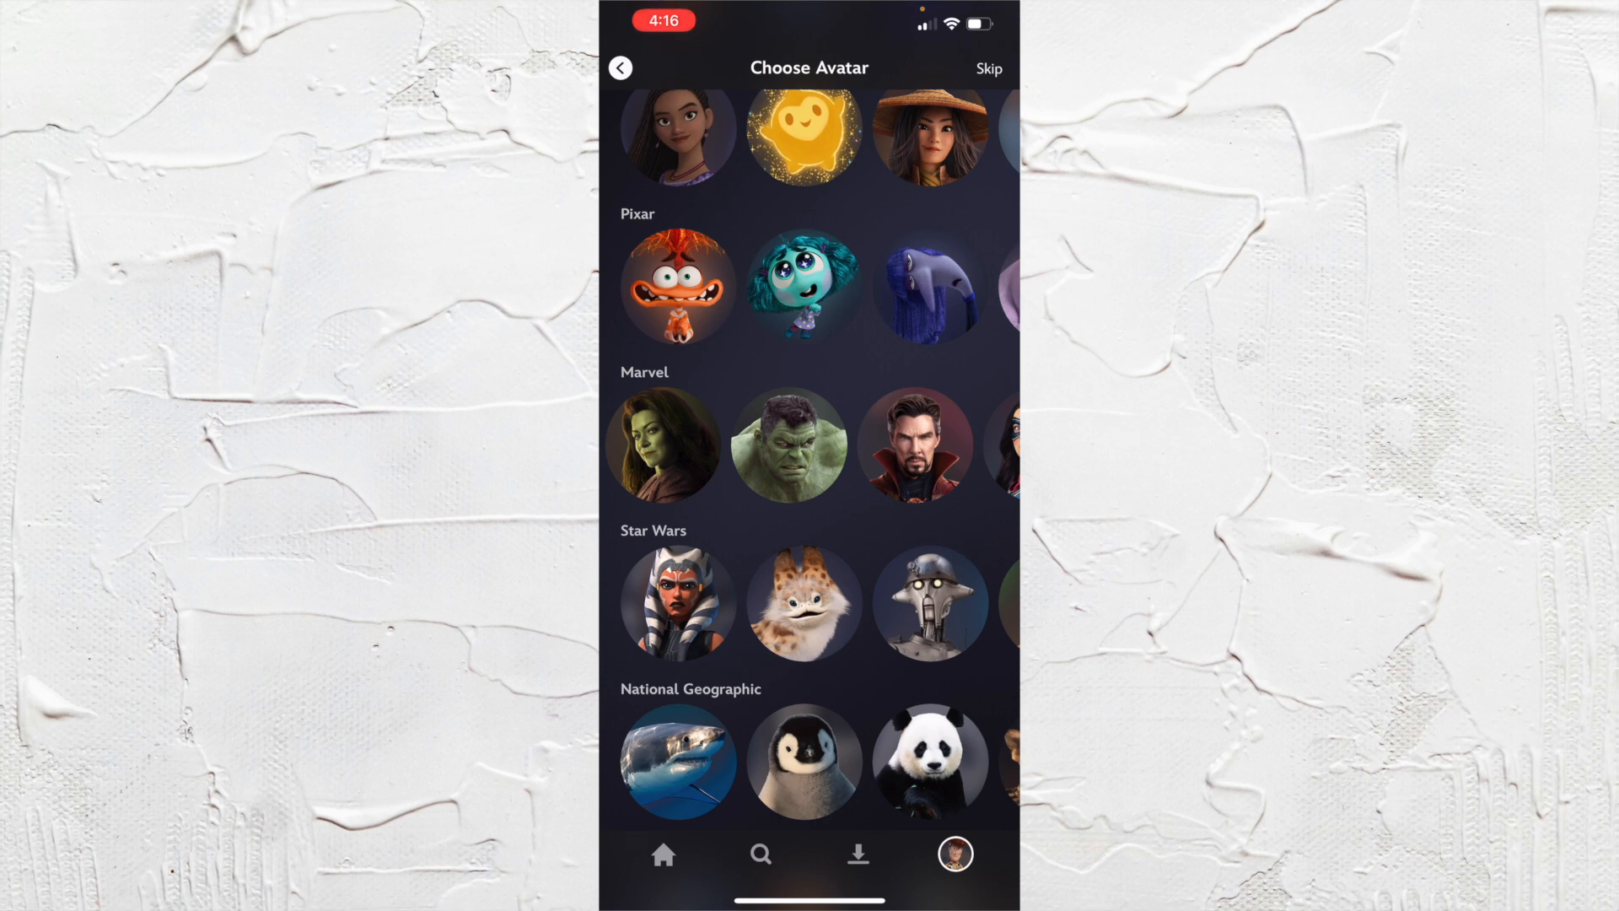
Choose the Hulk from the Marvel row as the new profile's avatar
{"action": "left_click", "coordinate": [789, 445]}
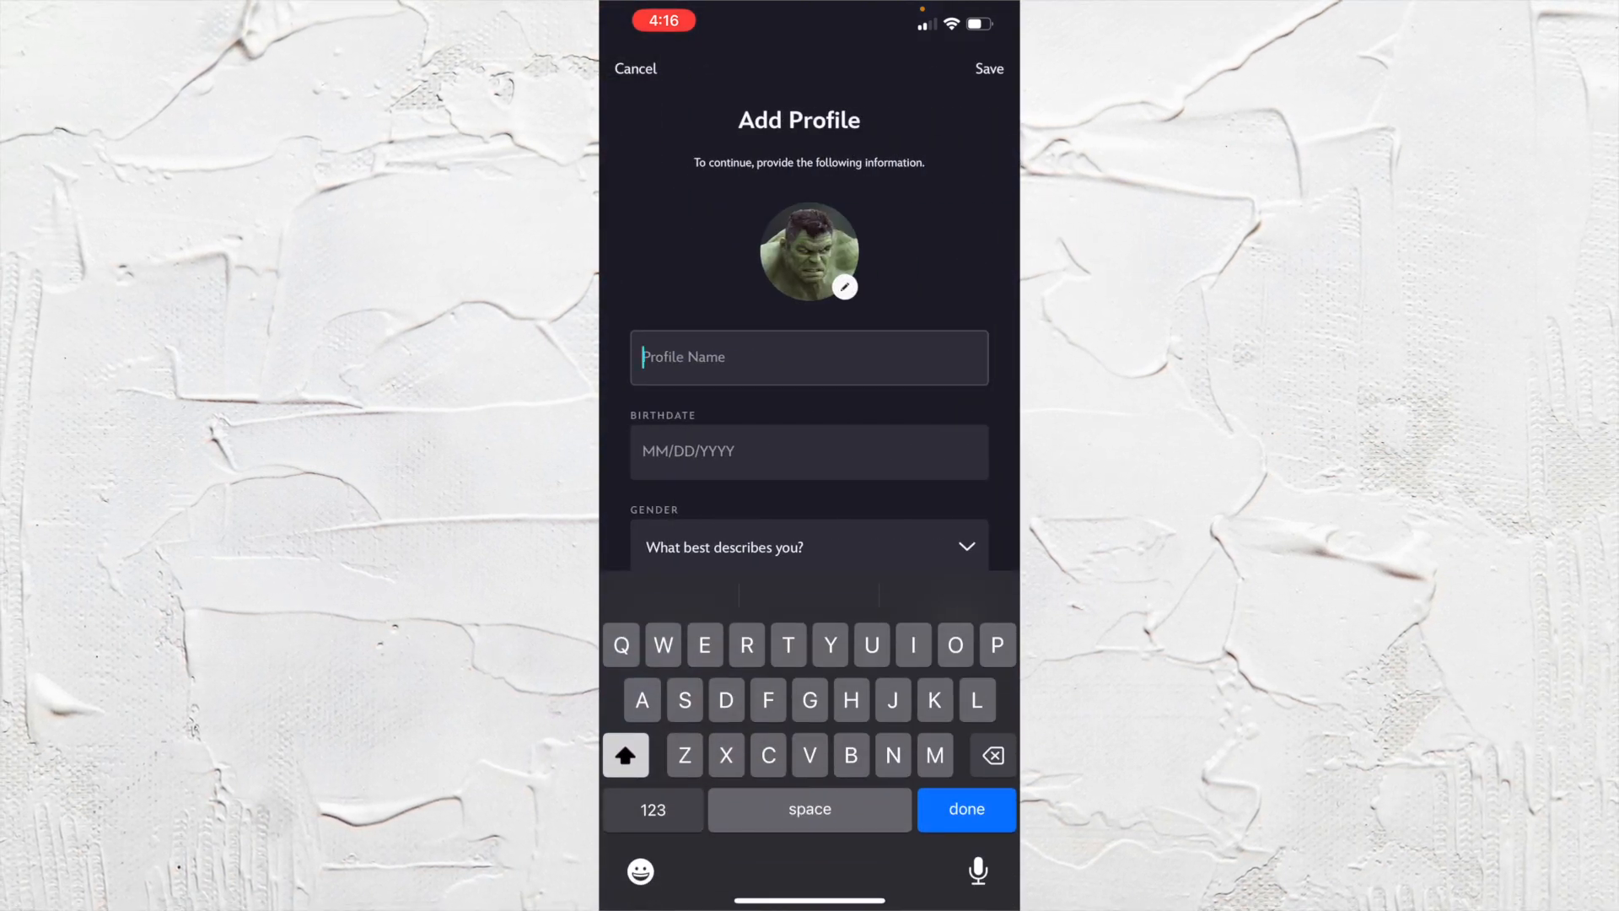
{"action": "type", "text": "Test"}
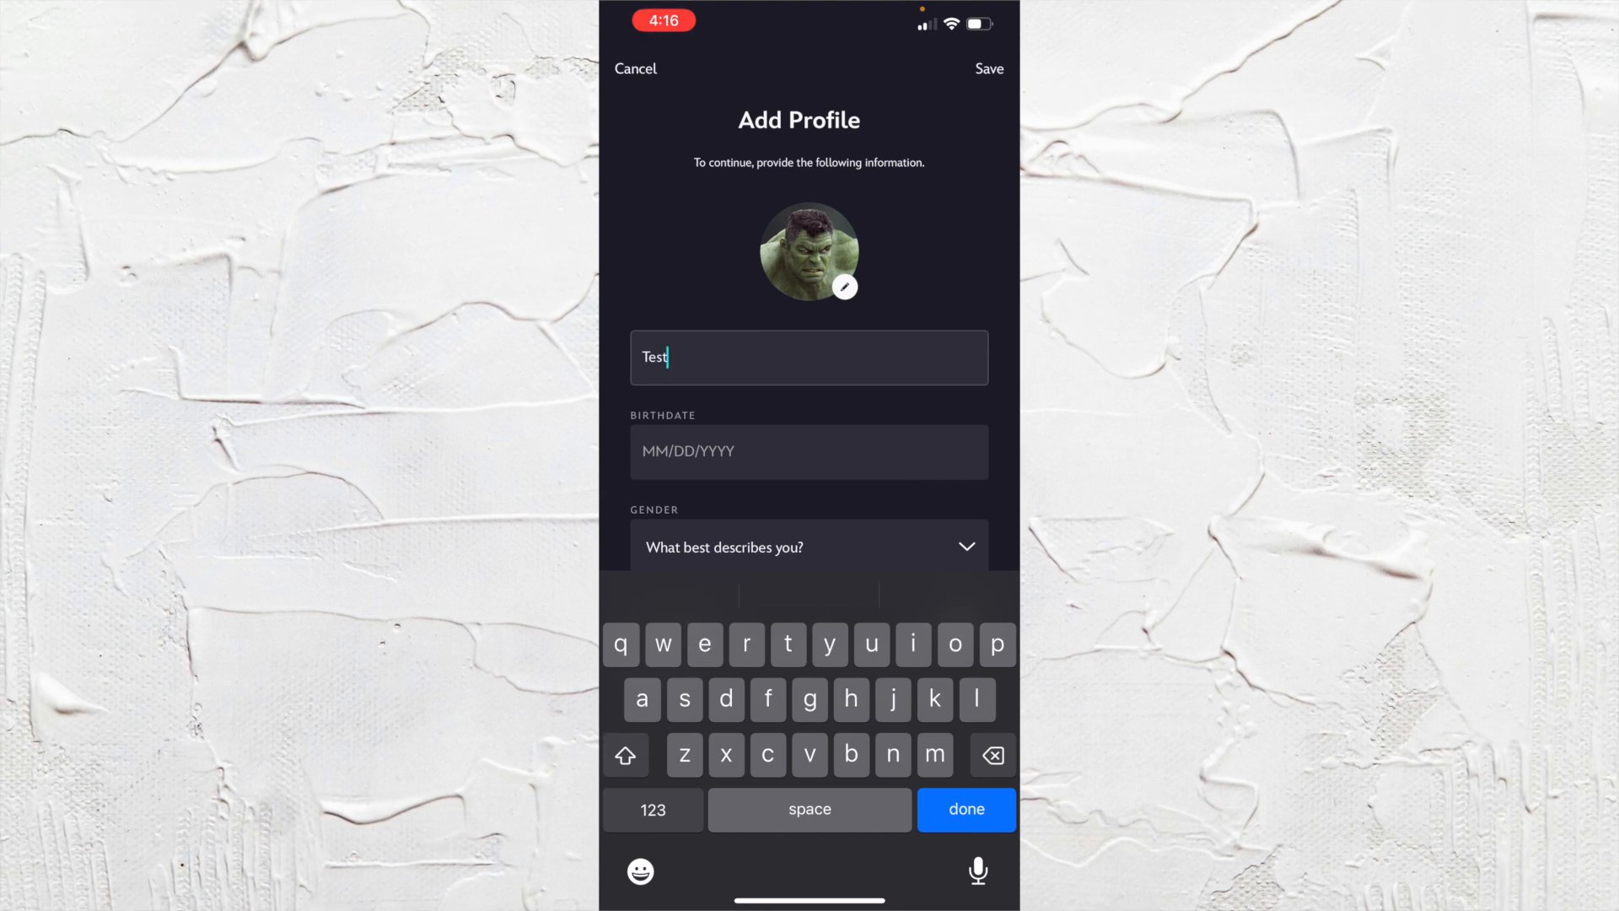
Adjust the birth month in the date picker and dismiss it, leaving the birthdate empty
{"action": "left_click", "coordinate": [809, 453]}
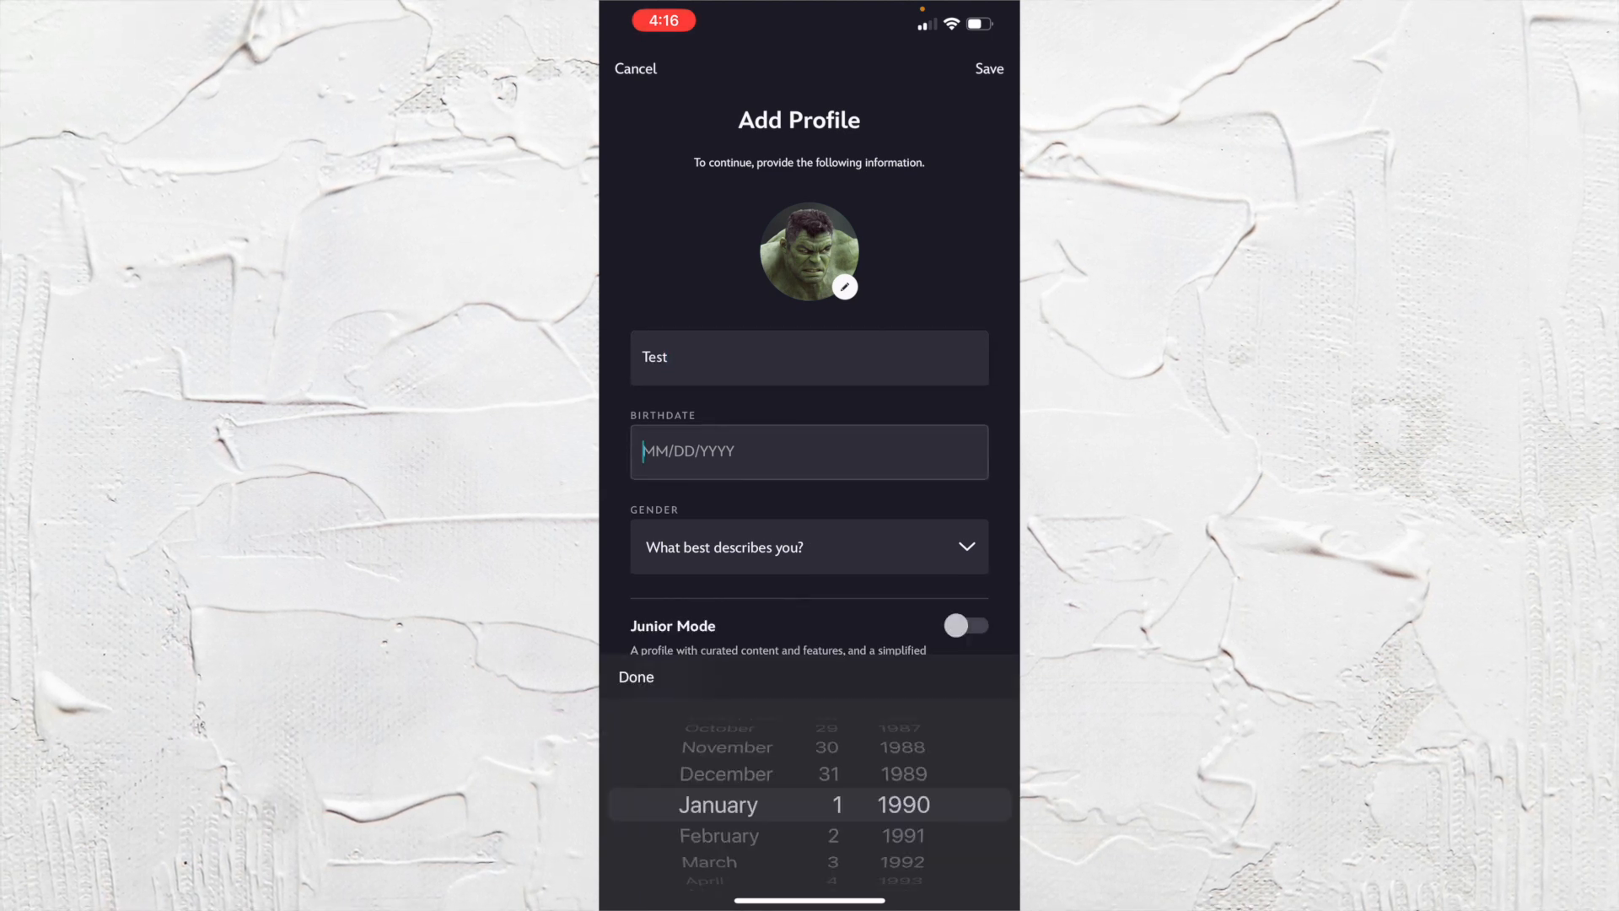
{"action": "mouse_move", "coordinate": [718, 835]}
{"action": "left_mouse_down"}
{"action": "mouse_move", "coordinate": [718, 804]}
{"action": "mouse_move", "coordinate": [719, 829]}
{"action": "left_mouse_up"}
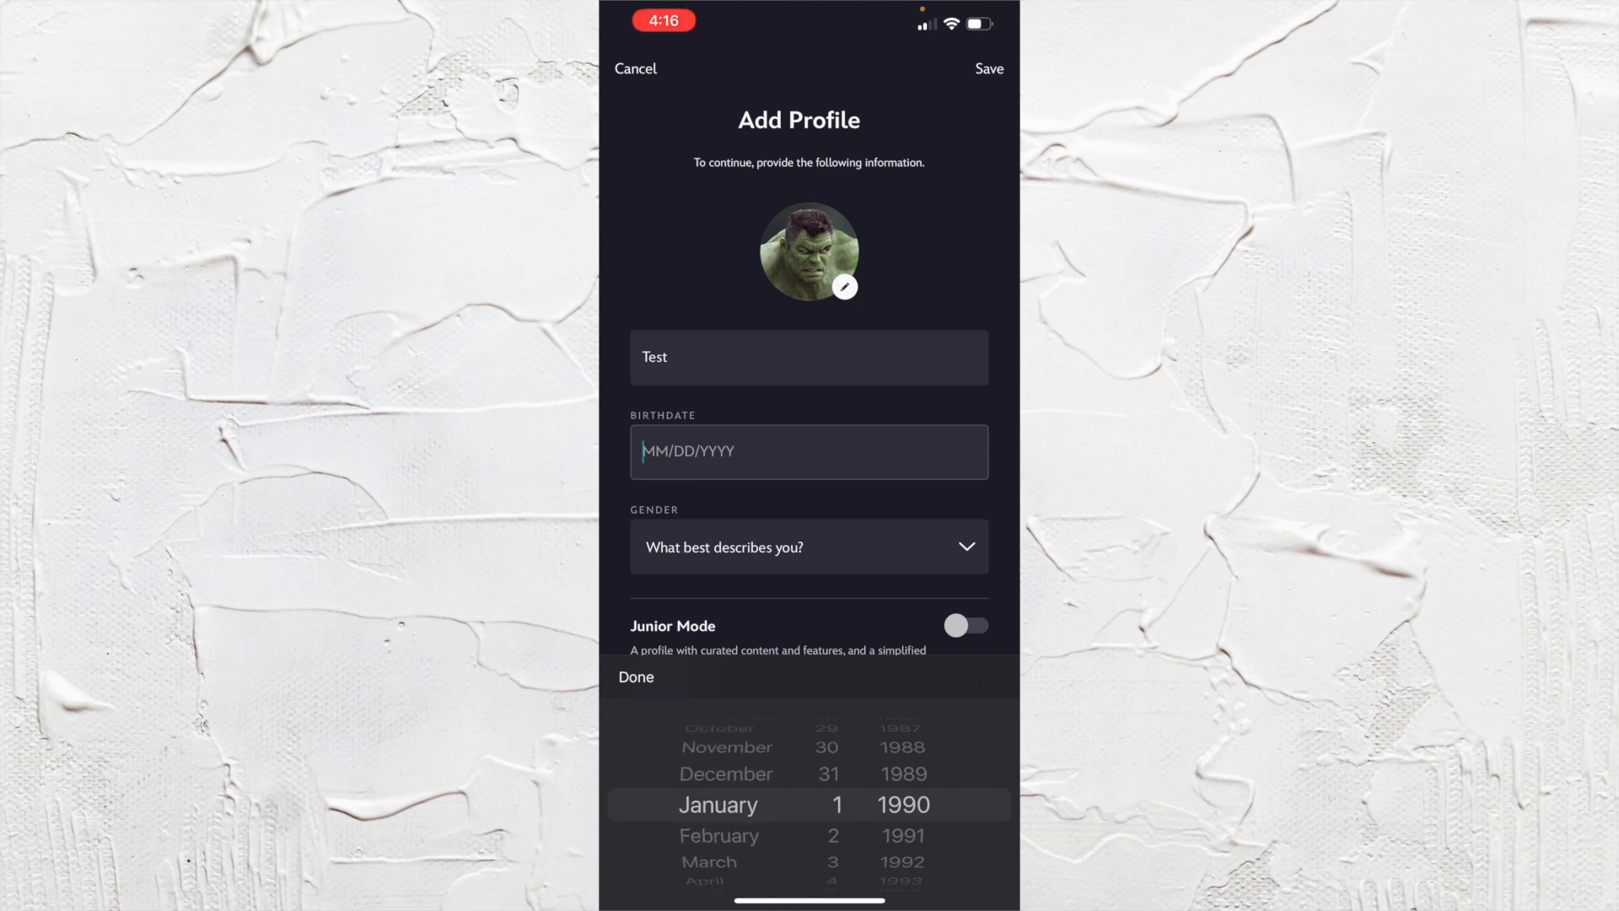
{"action": "left_click", "coordinate": [636, 677]}
Set the new profile's gender to Man
{"action": "left_click", "coordinate": [811, 548]}
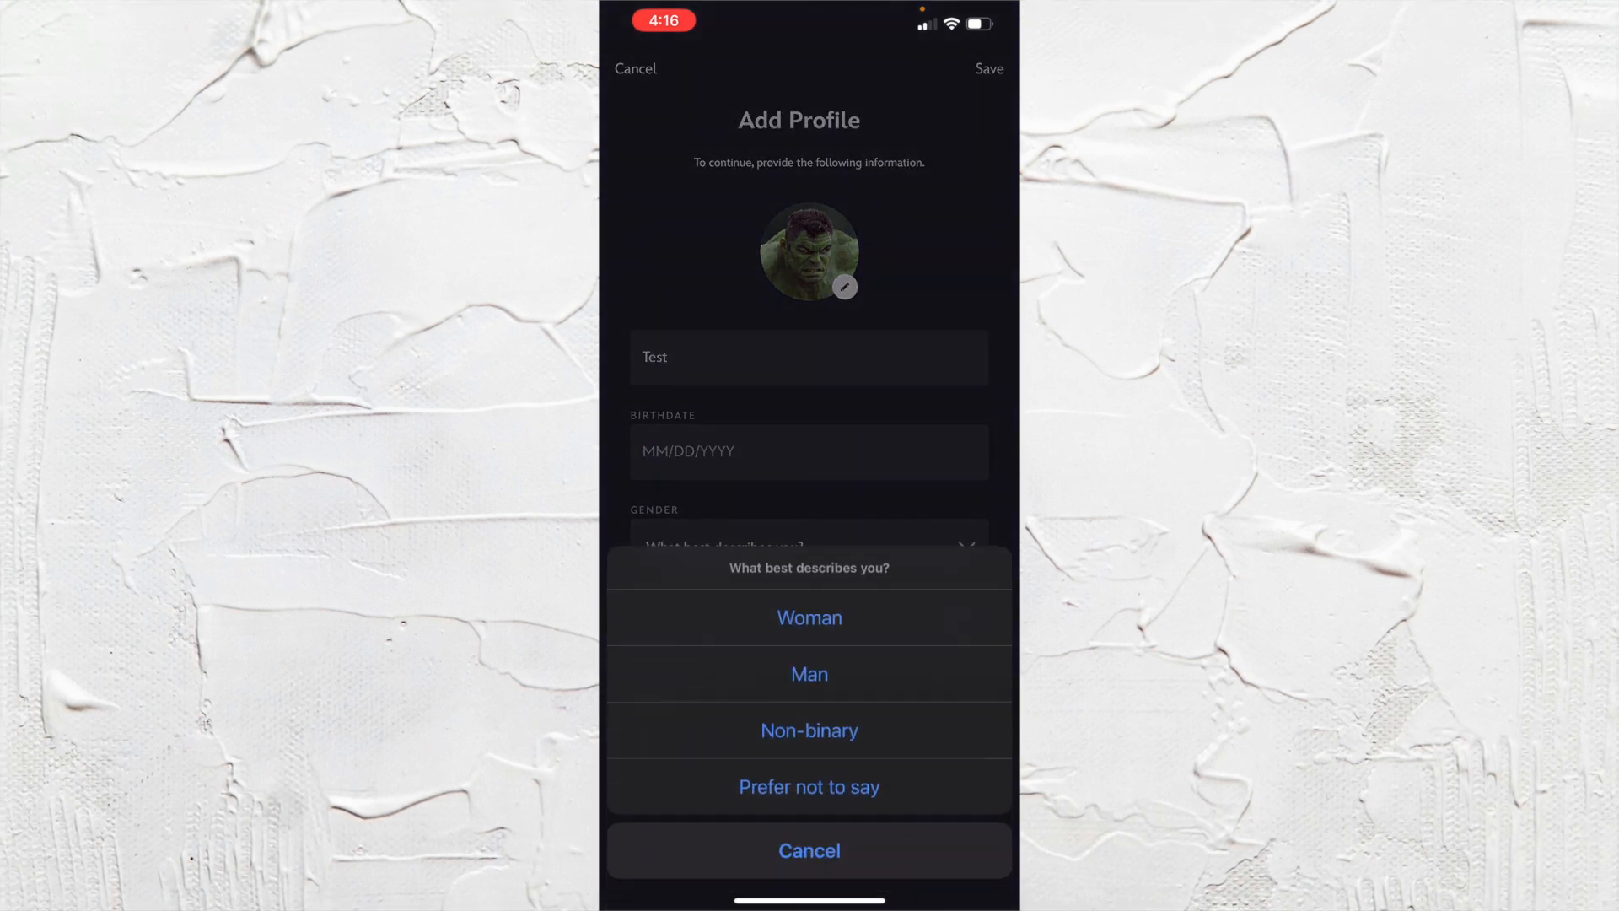
{"action": "left_click", "coordinate": [810, 673]}
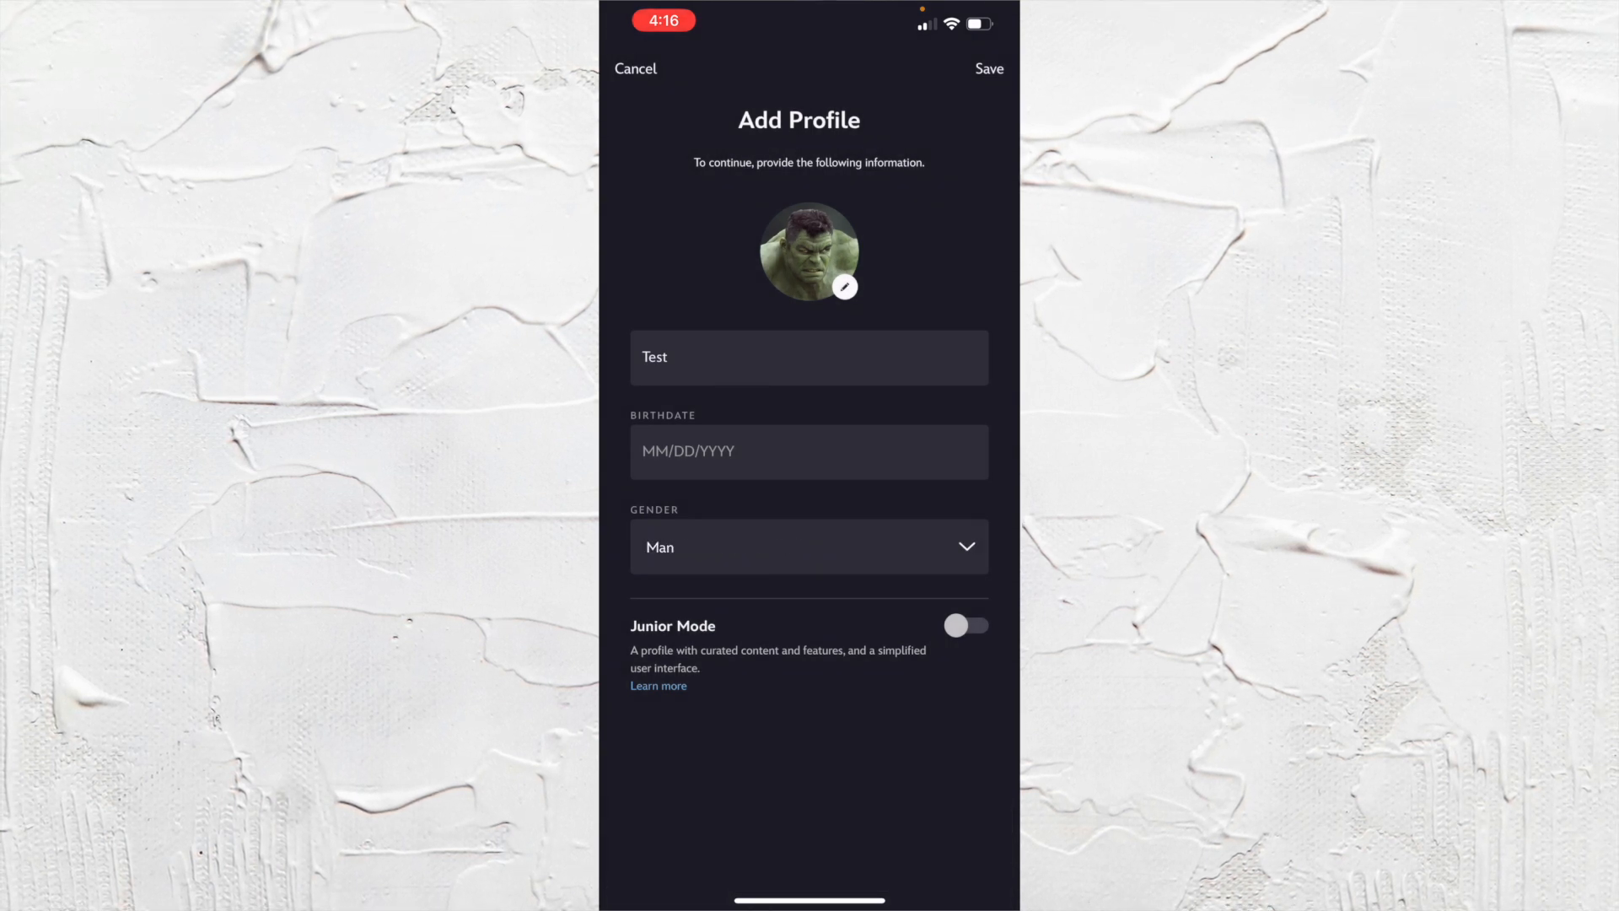
Set the birthdate to 01/01/1991 and save the Test profile
{"action": "left_click", "coordinate": [810, 452]}
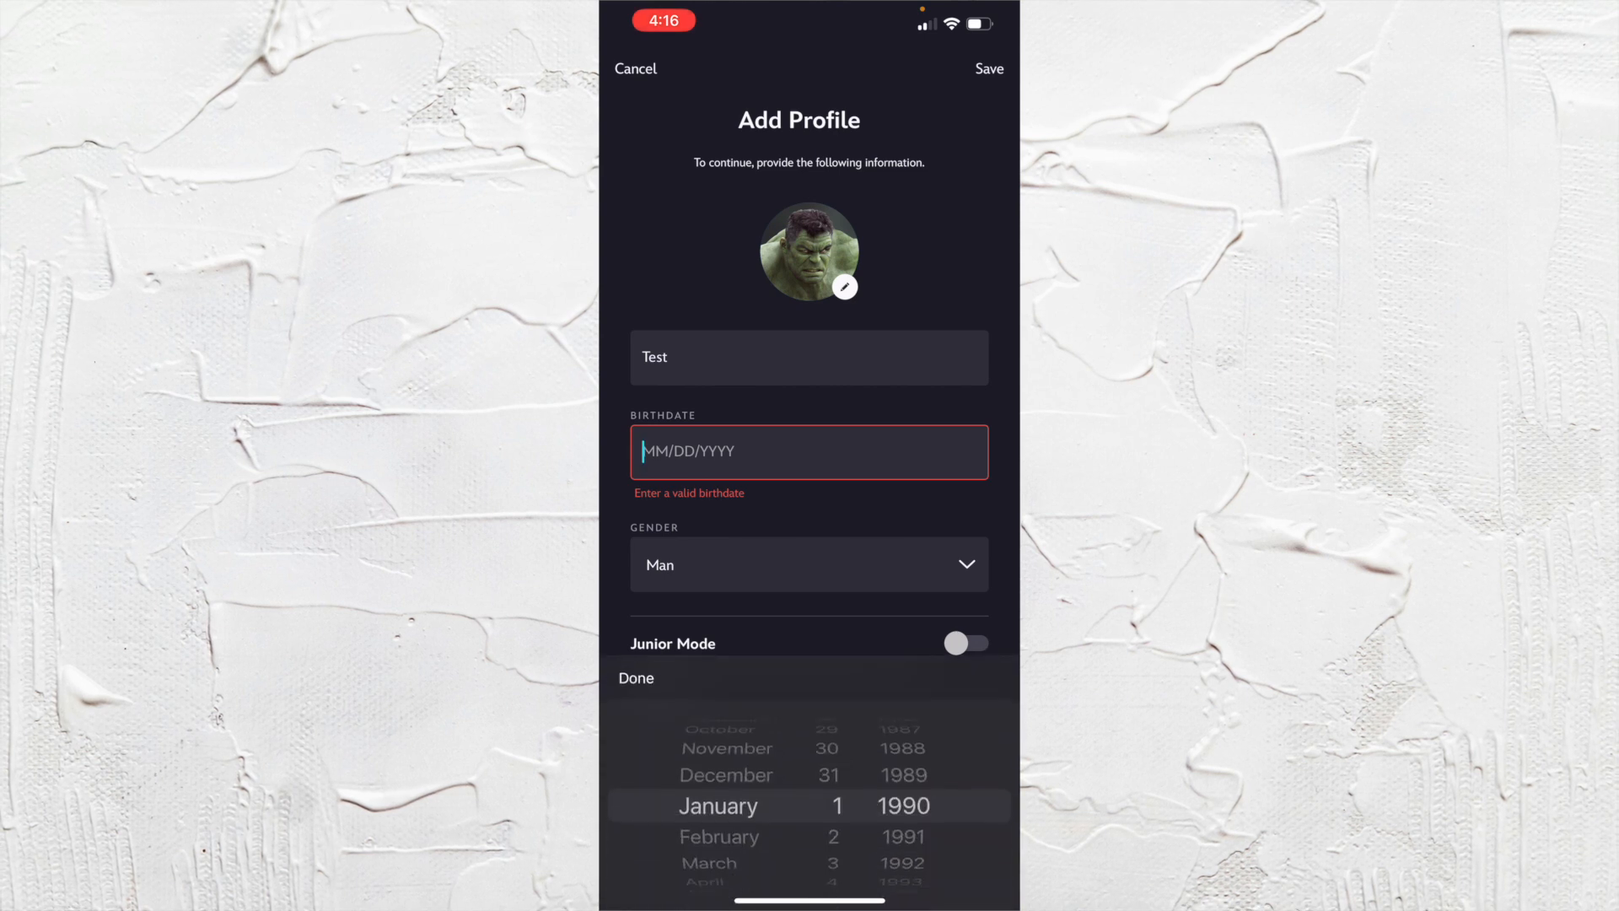
{"action": "scroll", "coordinate": [903, 804], "scroll_direction": "down", "scroll_amount": 1}
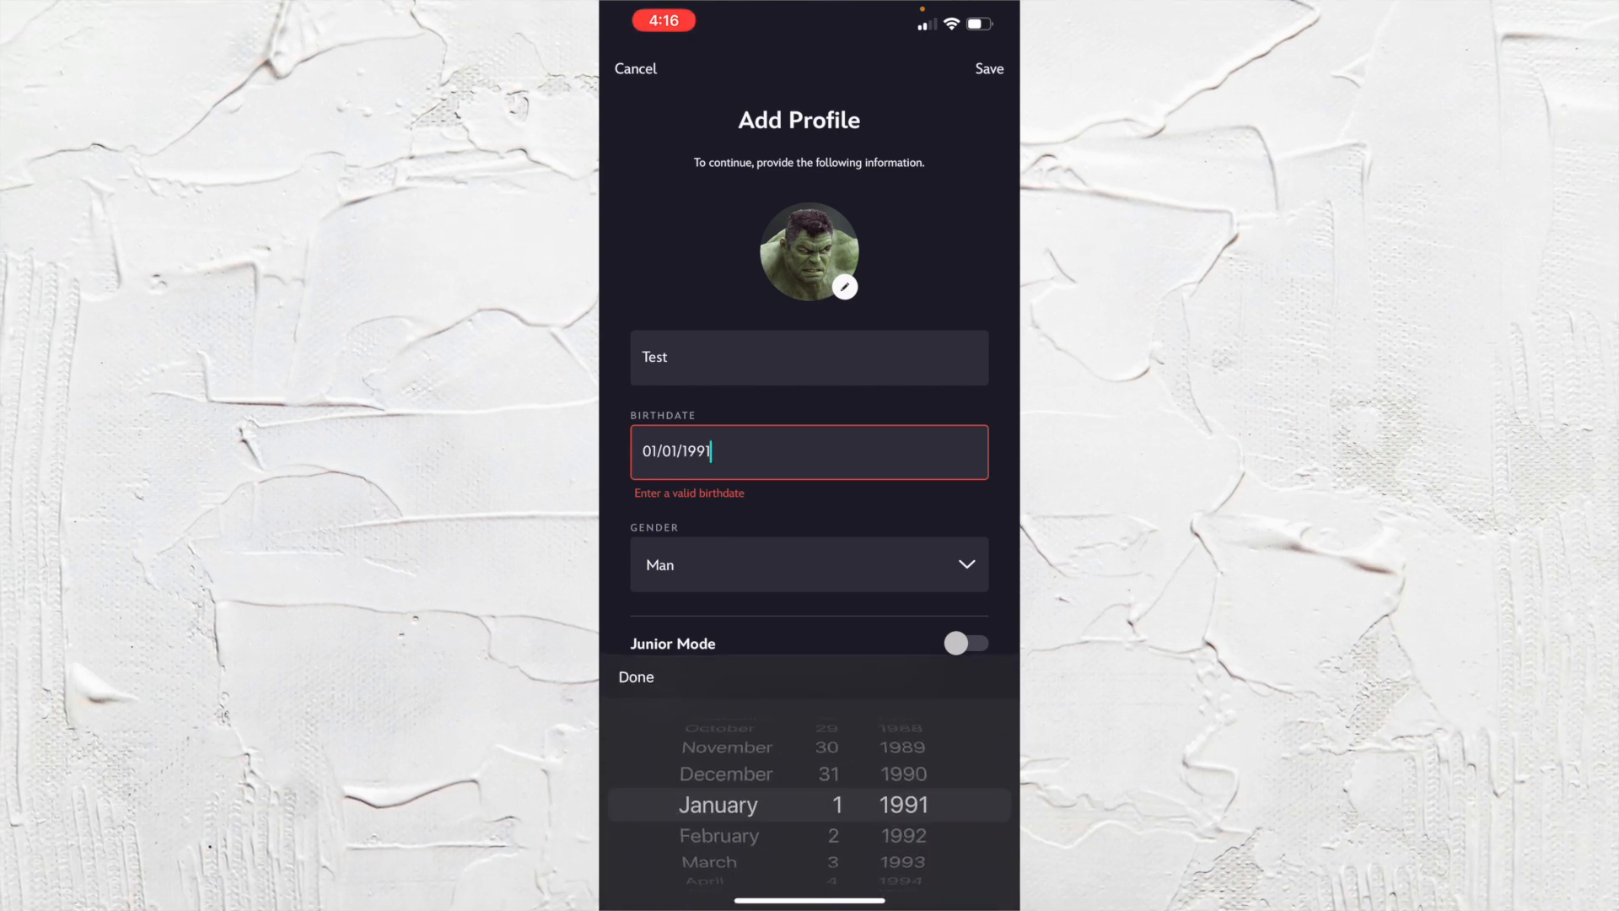
{"action": "left_click", "coordinate": [636, 677]}
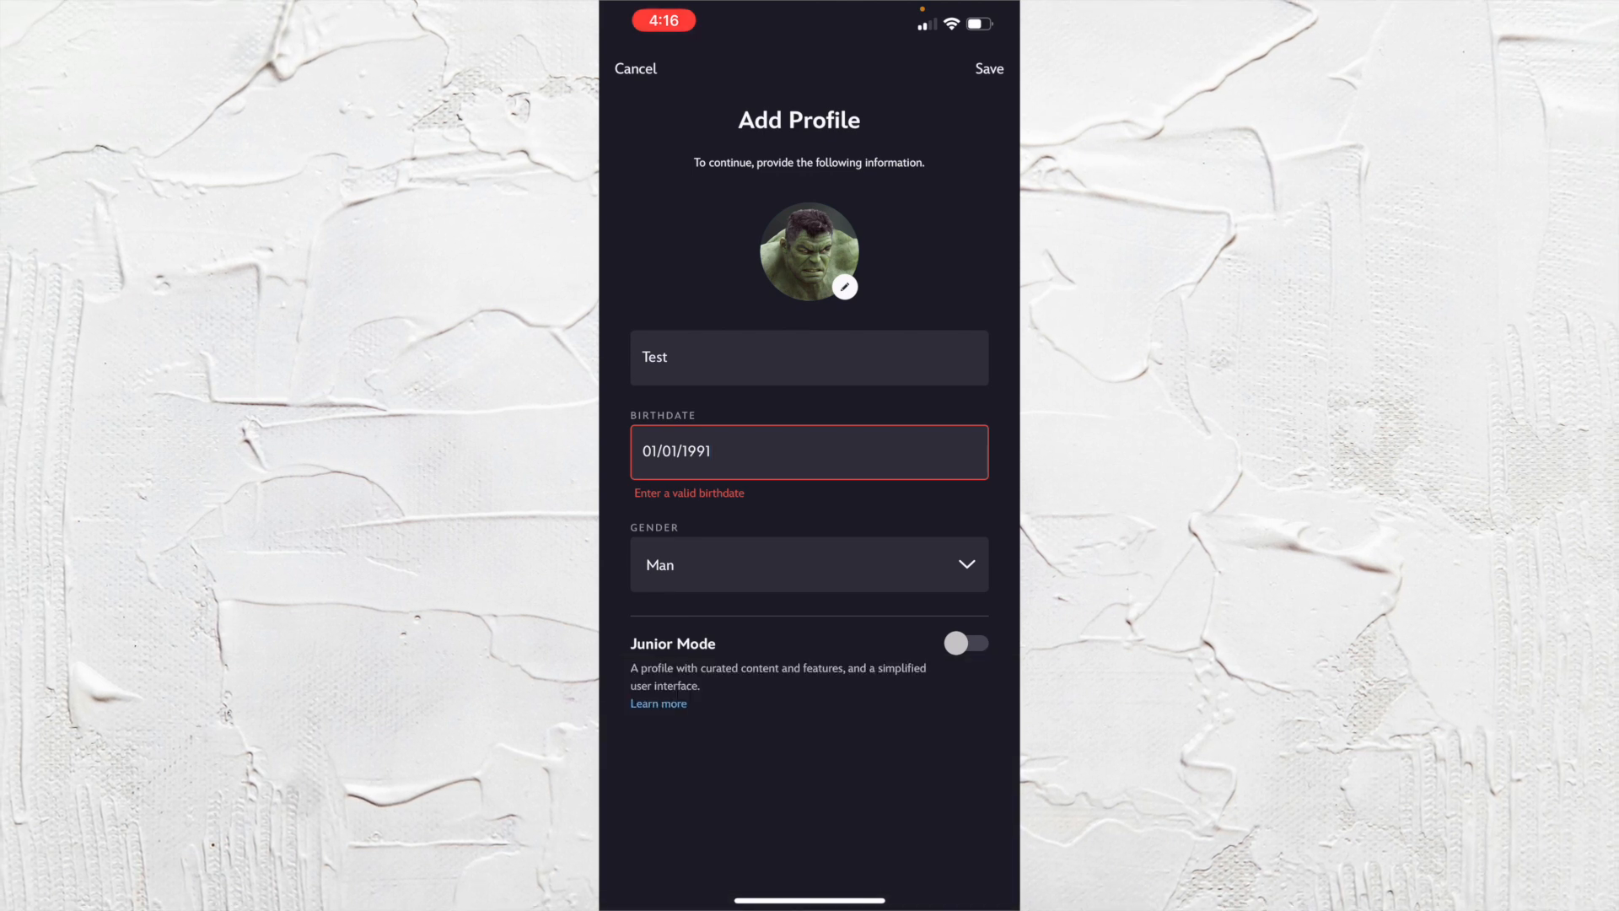
{"action": "left_click", "coordinate": [990, 70]}
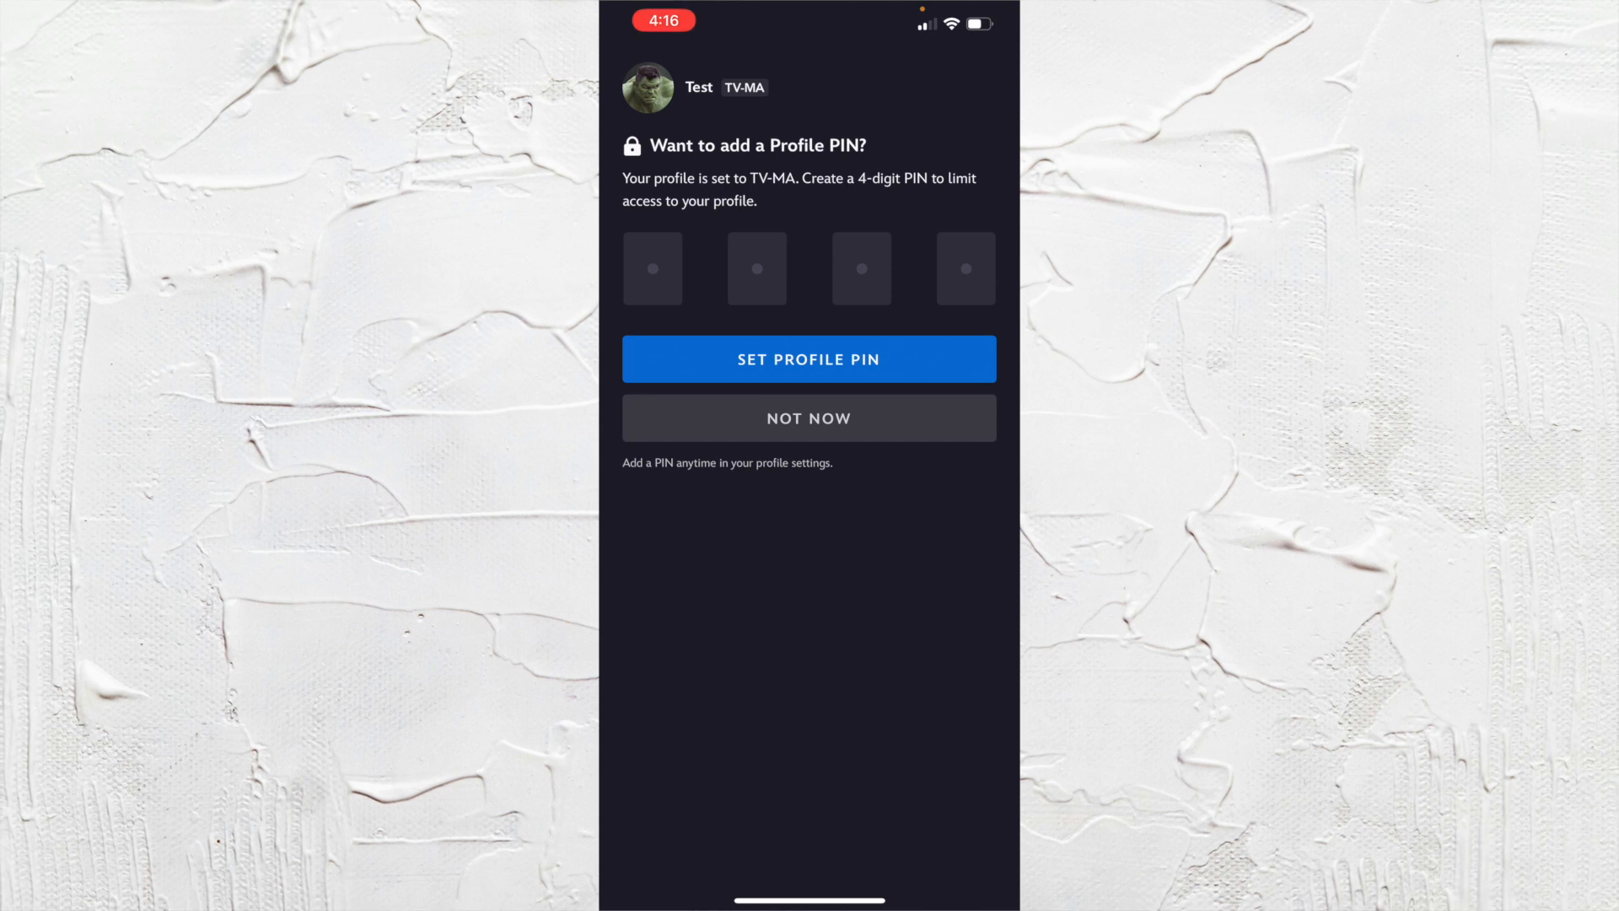
Skip the Profile PIN with Not Now, returning to the profile list showing Test
{"action": "left_click", "coordinate": [808, 417]}
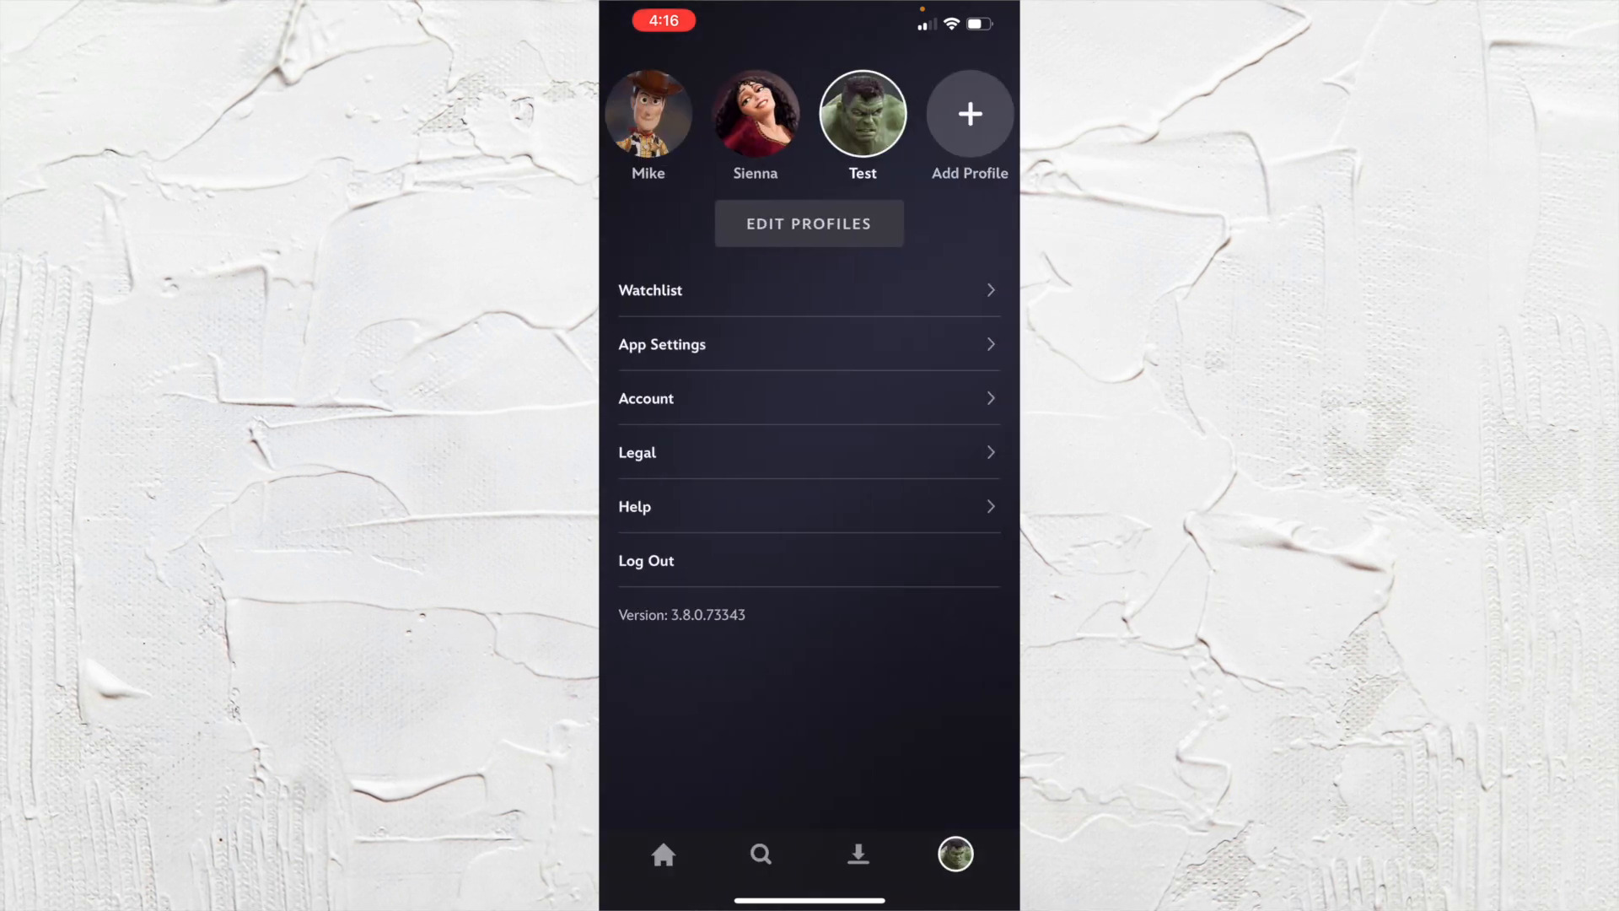